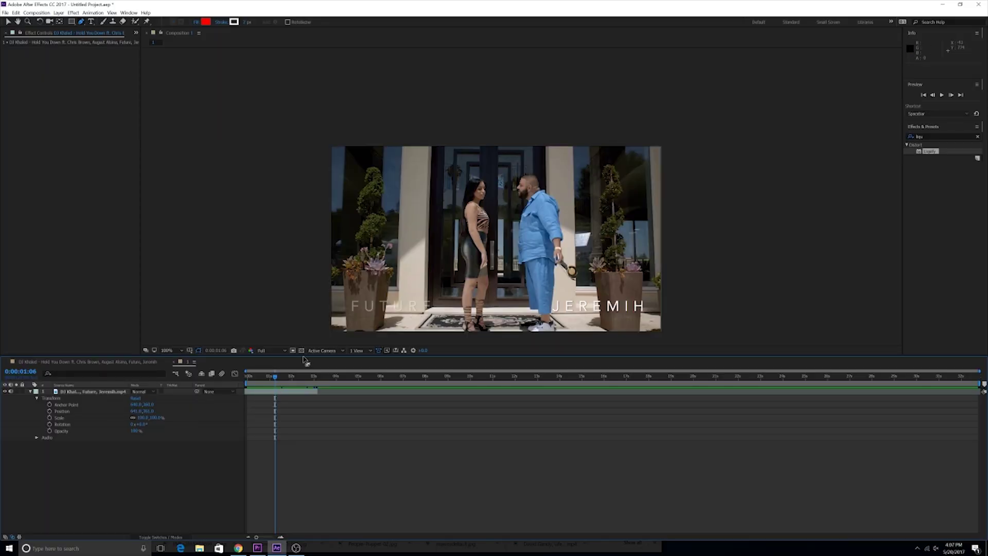
Step: Scrub and preview the clip's opening, stopping at 0:00:02:00 where the man faces the woman
drag(285, 378, 258, 382)
key(space)
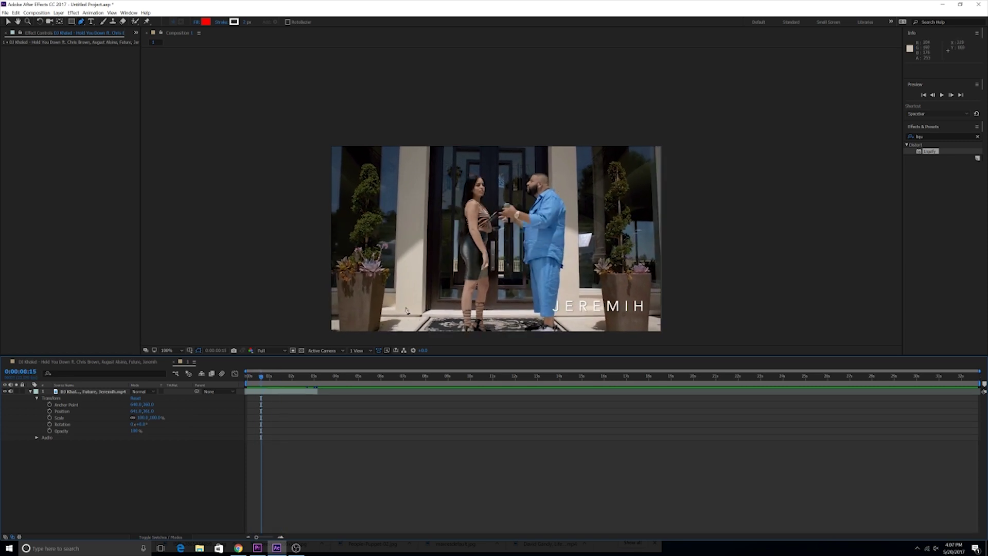
click(267, 379)
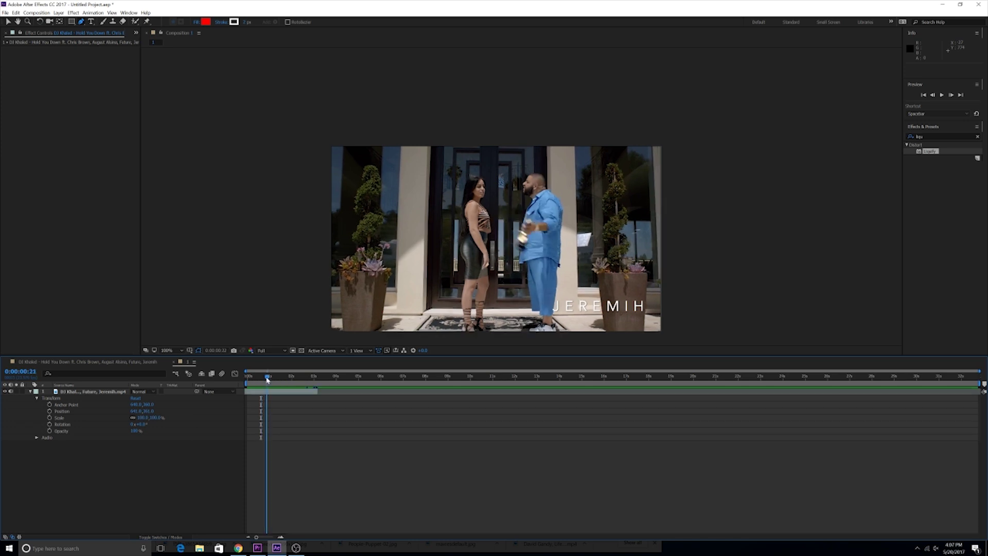
drag(267, 380, 274, 380)
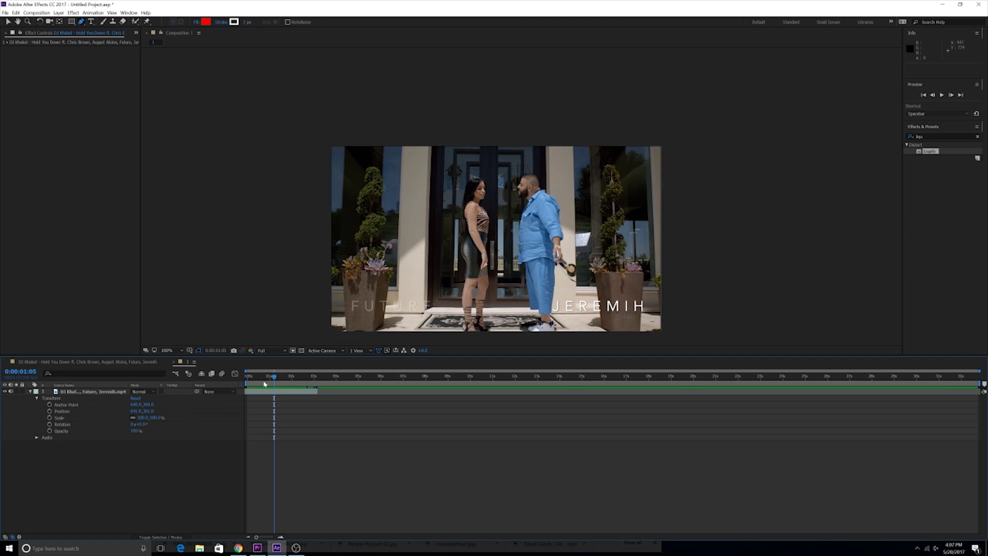
mouse_move(272, 379)
mouse_down()
mouse_move(254, 376)
mouse_move(276, 374)
mouse_up()
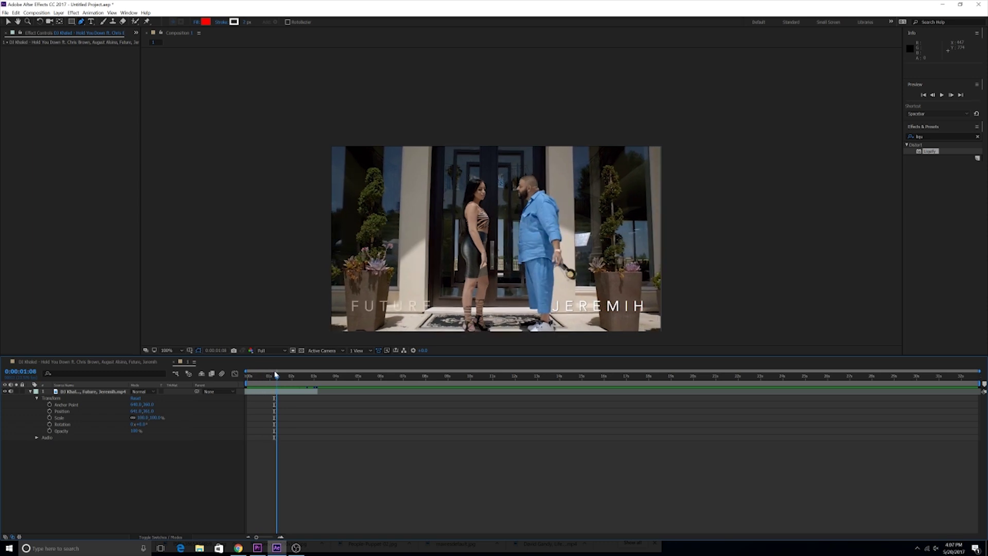
key(space)
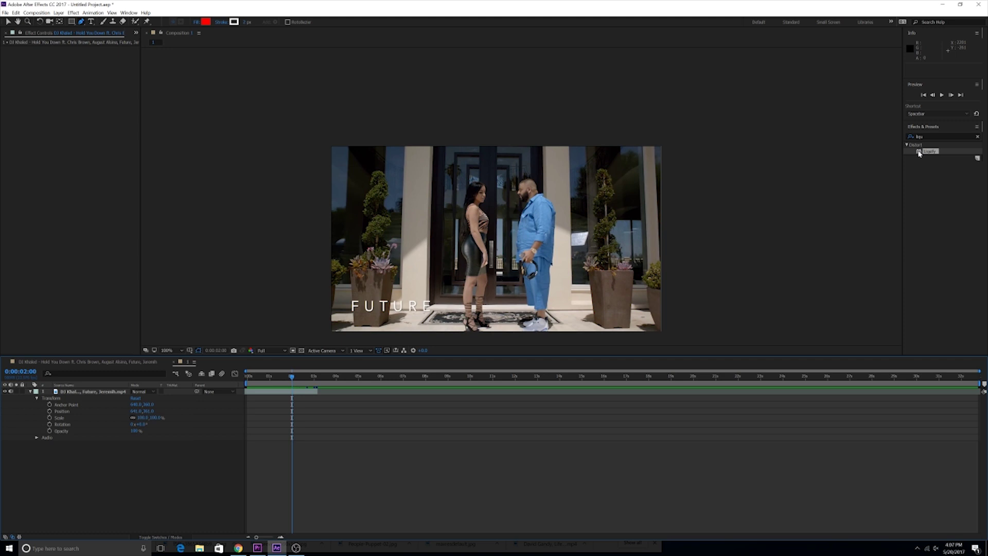
Step: Drop Liquify from Effects & Presets onto the music video layer, then call up the timeline context menu
mouse_move(921, 152)
mouse_down()
mouse_move(527, 346)
mouse_move(27, 396)
mouse_up()
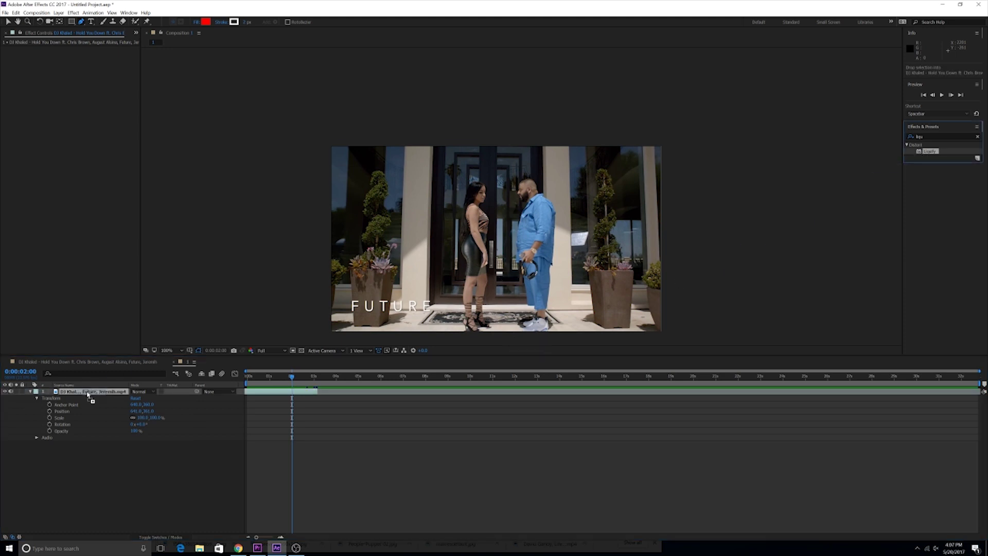
drag(88, 394, 88, 395)
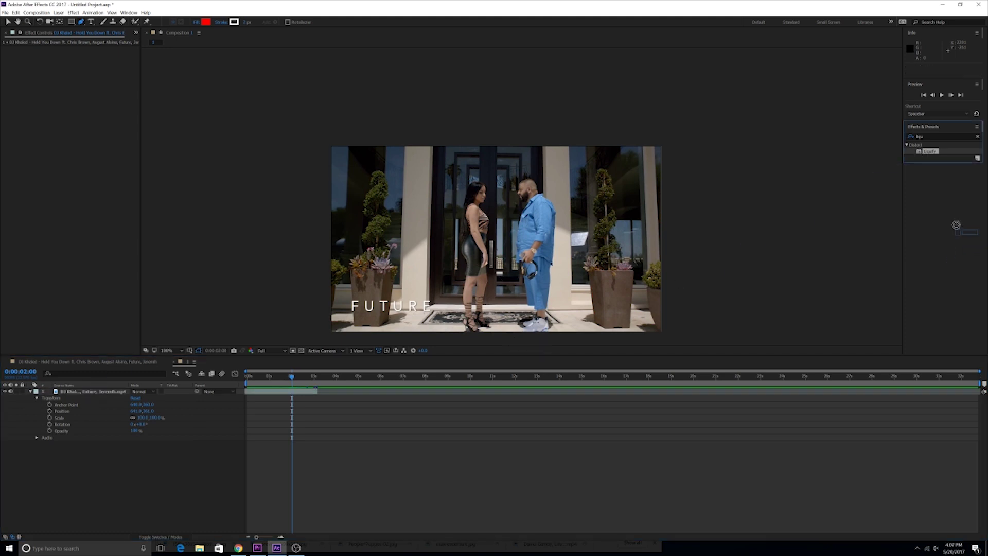
right_click(80, 464)
Step: Create a new adjustment layer above the clip and drop Liquify onto it
mouse_move(131, 386)
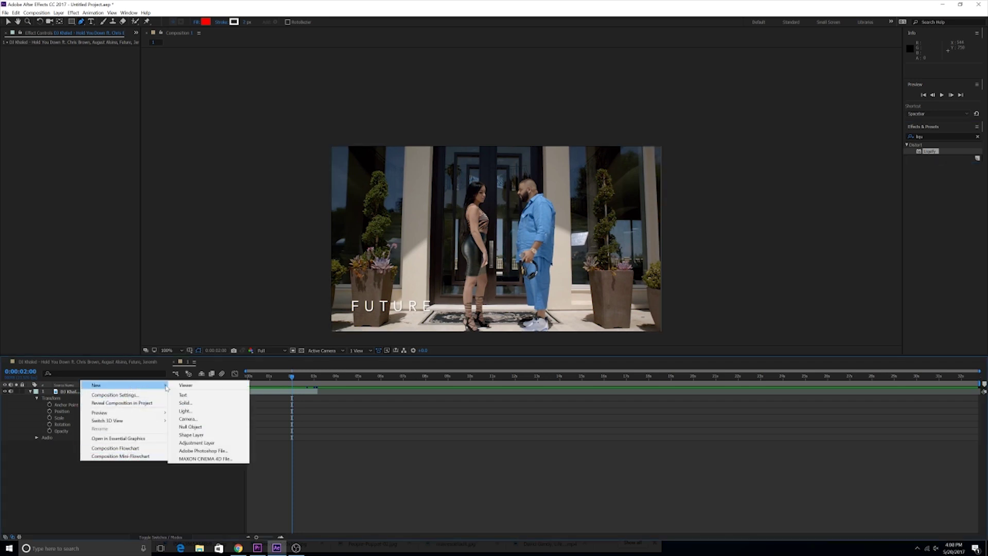
click(191, 444)
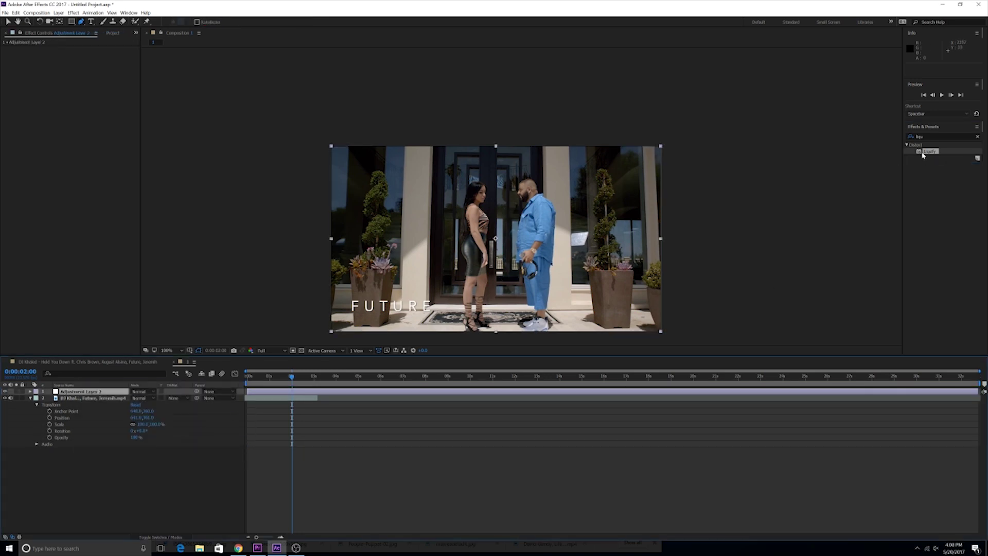
mouse_move(919, 152)
mouse_down()
mouse_move(119, 370)
mouse_move(85, 396)
mouse_move(62, 396)
mouse_up()
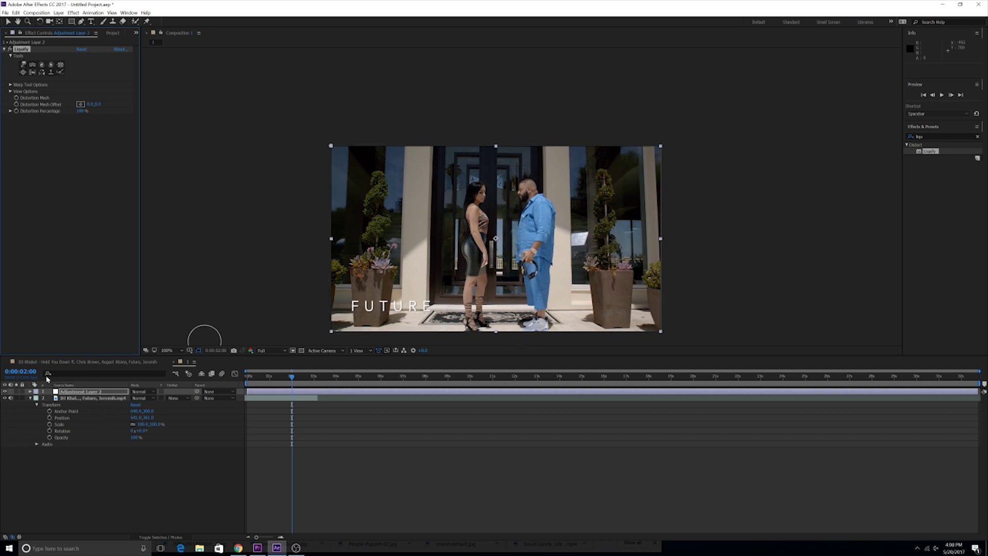
Step: Twirl open the adjustment layer's Effects and Liquify's warp tool options
click(30, 393)
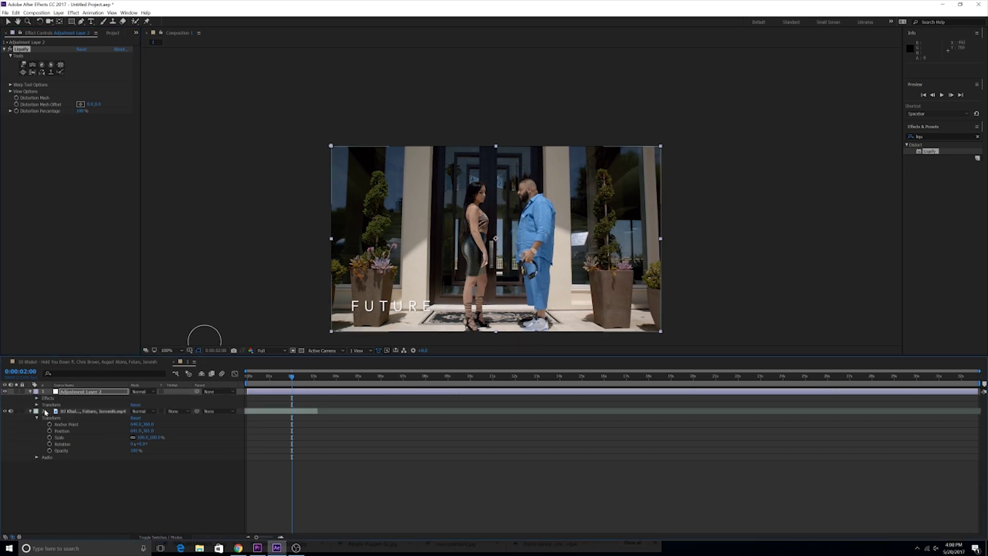
click(36, 398)
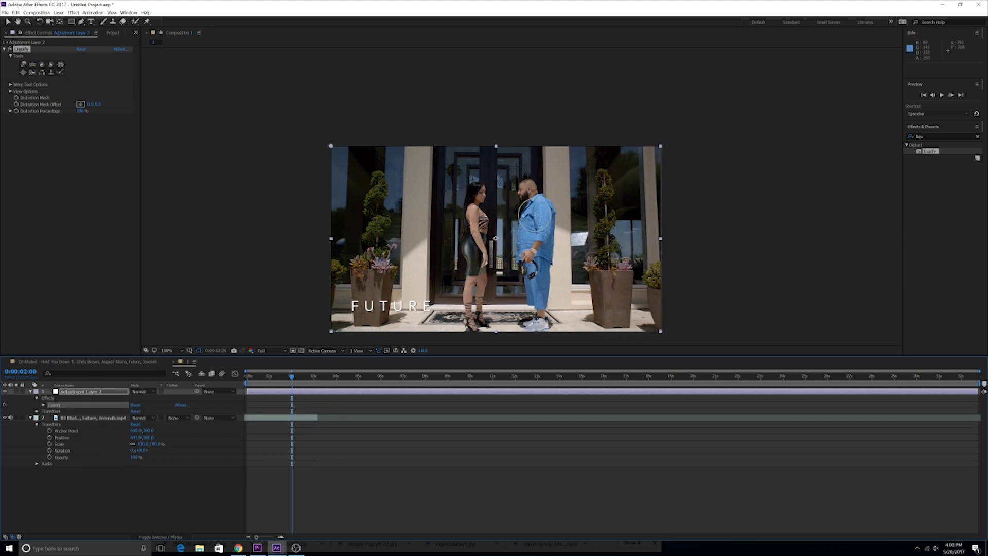
click(9, 85)
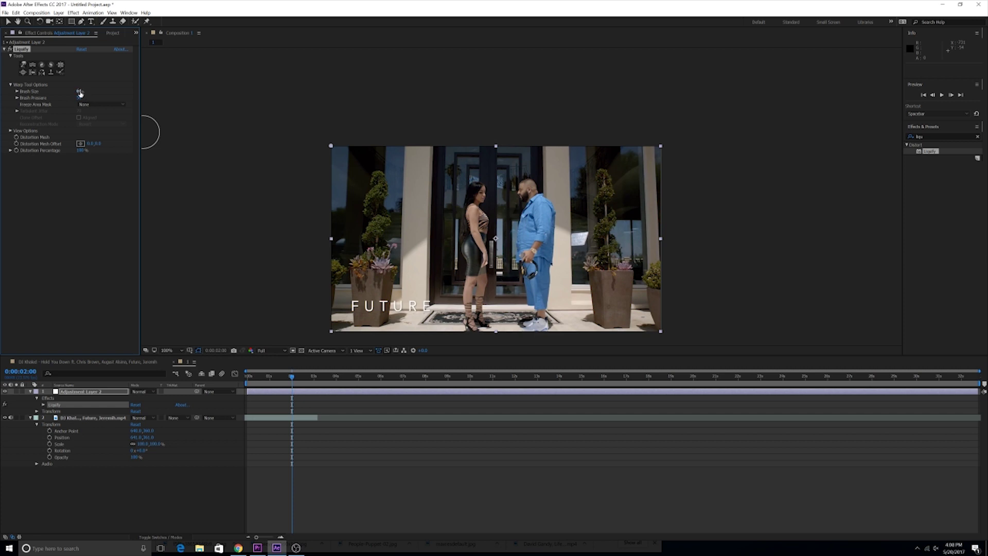
Step: Raise Liquify's brush size to 87 with pressure 50, pick Forward Warp, and start warping the man
drag(79, 93, 101, 90)
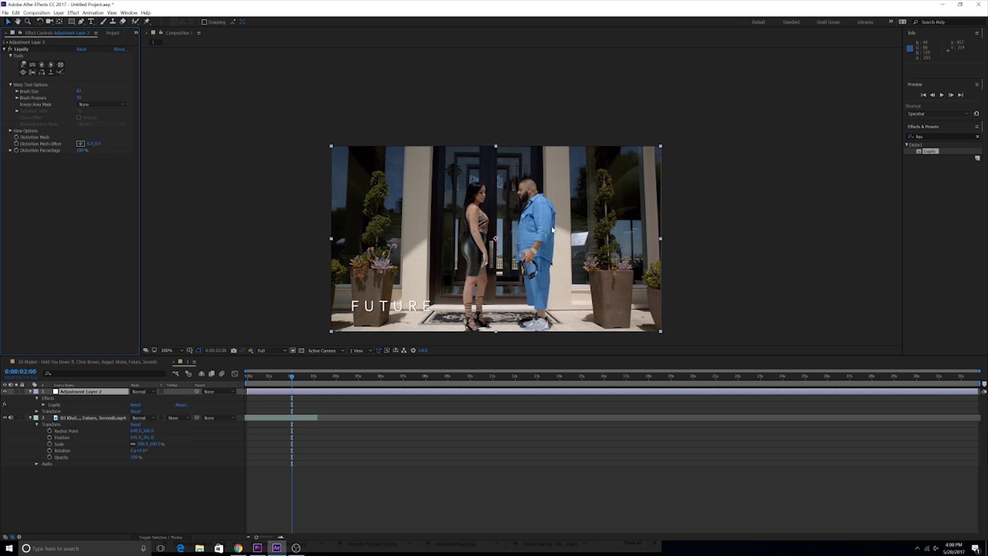
click(24, 65)
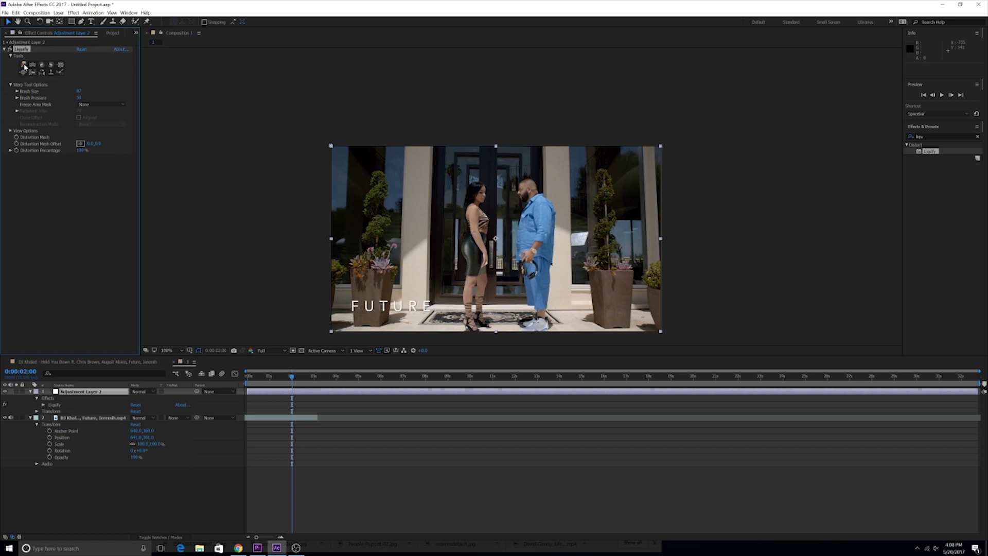
click(571, 208)
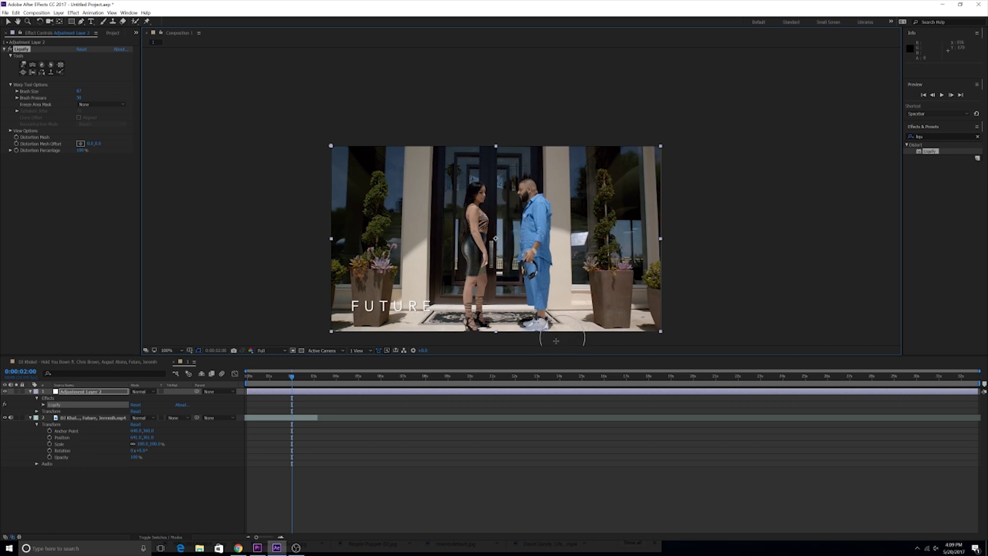
click(43, 405)
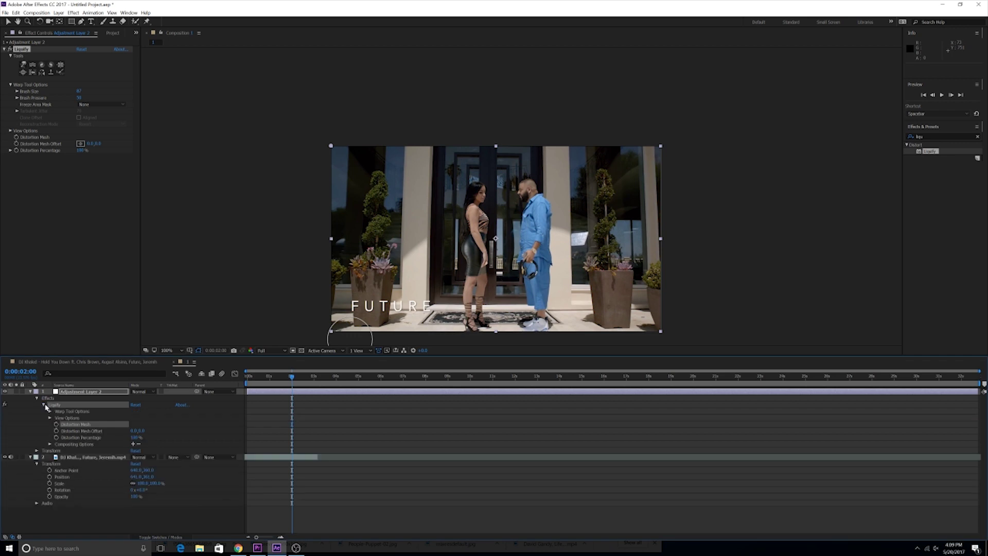
Step: Enable the Distortion Mesh Offset stopwatch and set offsets at the first frame and later to follow the man
click(56, 431)
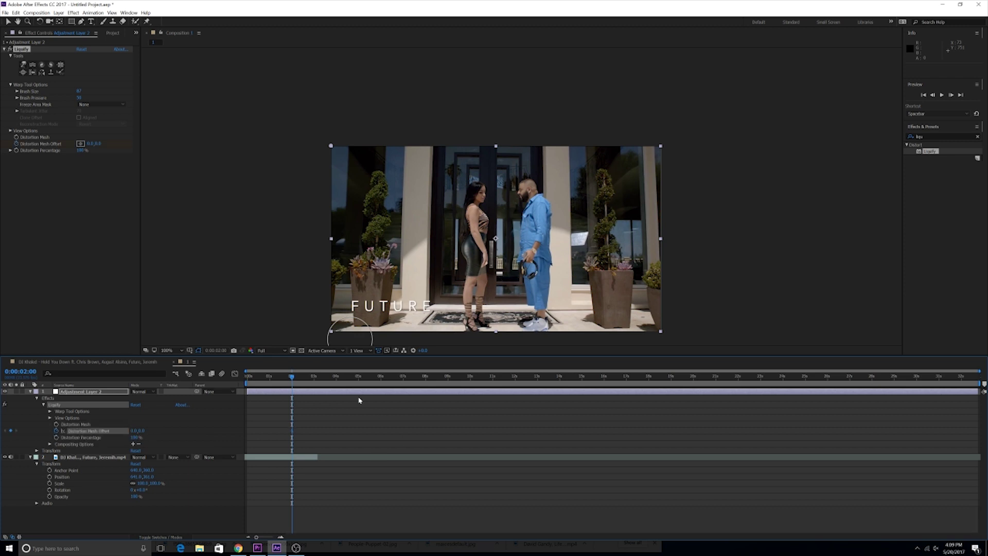
mouse_move(292, 379)
mouse_down()
mouse_move(261, 384)
mouse_move(249, 391)
mouse_move(269, 392)
mouse_move(250, 398)
mouse_up()
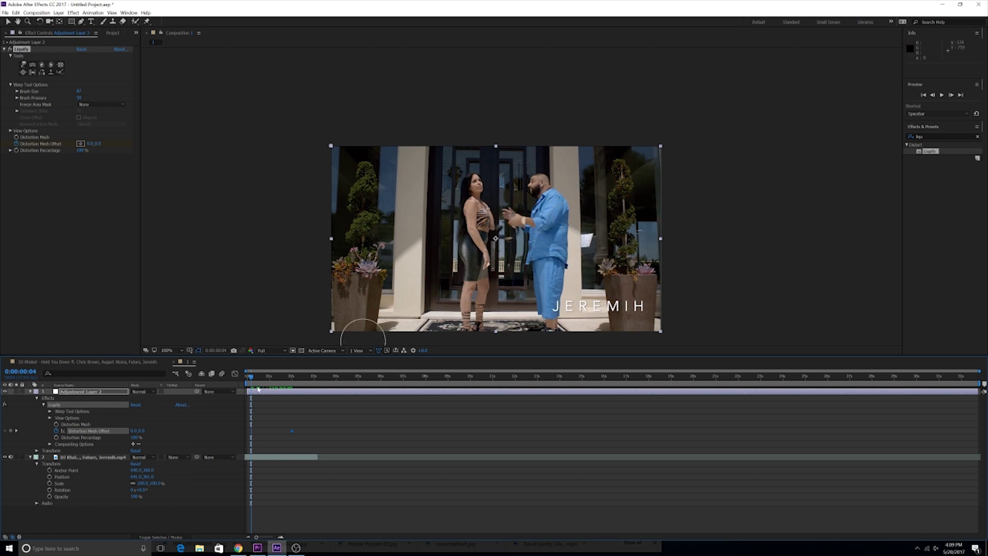
drag(254, 379, 247, 378)
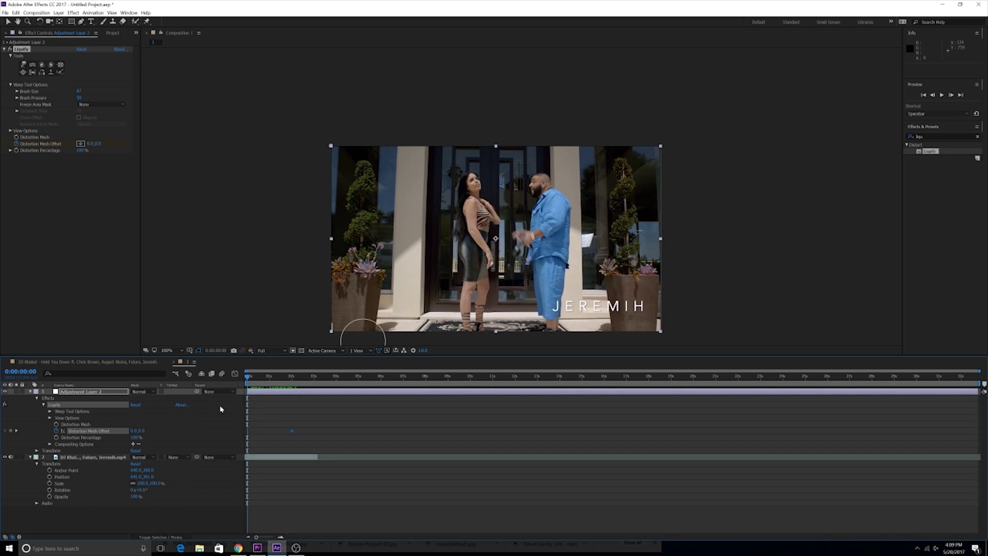
drag(133, 434, 153, 437)
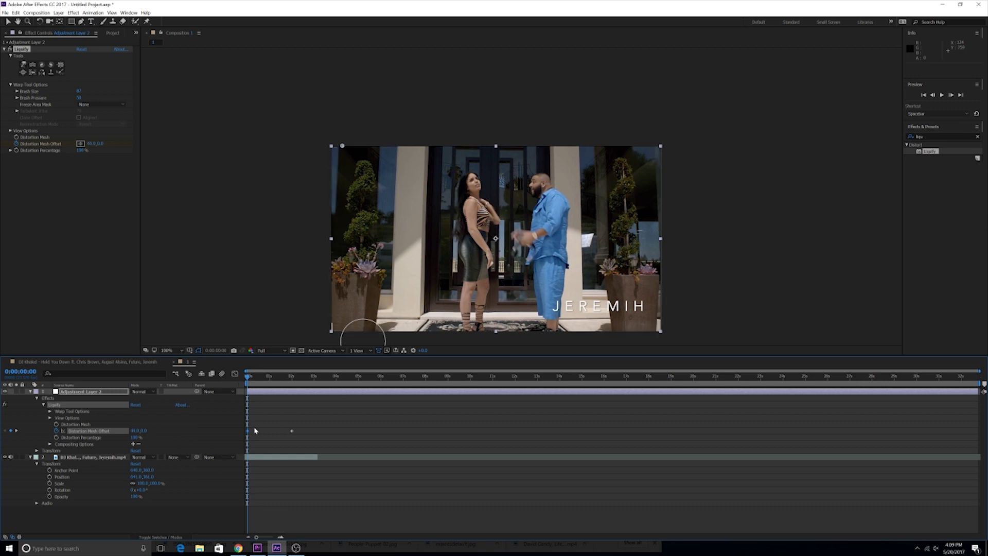
drag(248, 379, 314, 372)
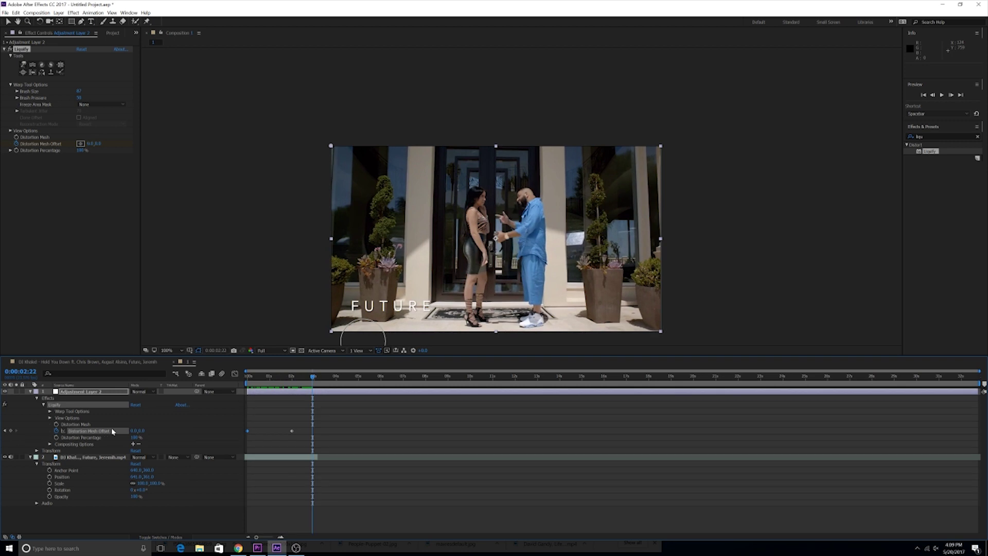
drag(134, 431, 89, 431)
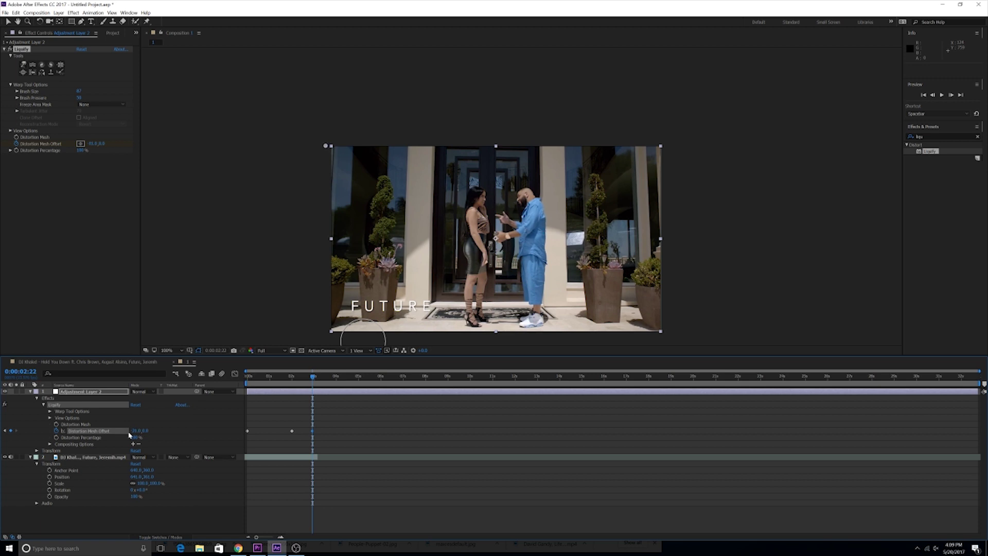
Step: Preview the animated warp, toggling Liquify off and on to compare
drag(313, 377, 271, 389)
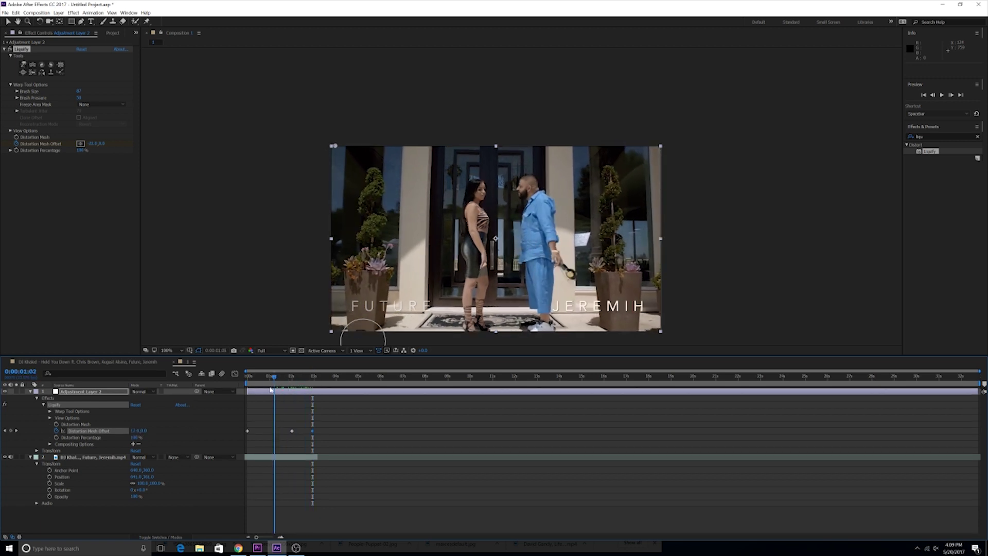
key(space)
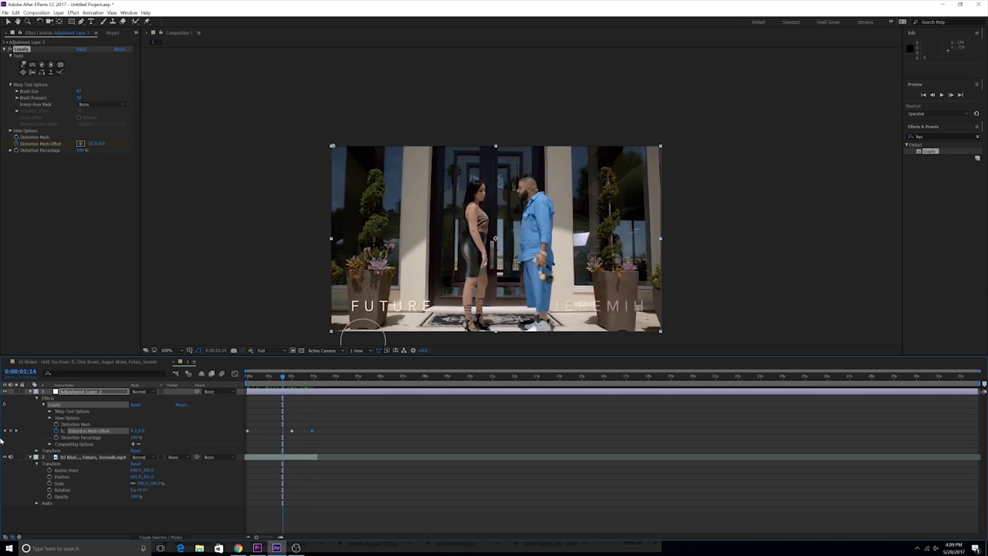
click(5, 405)
click(6, 405)
drag(300, 377, 280, 377)
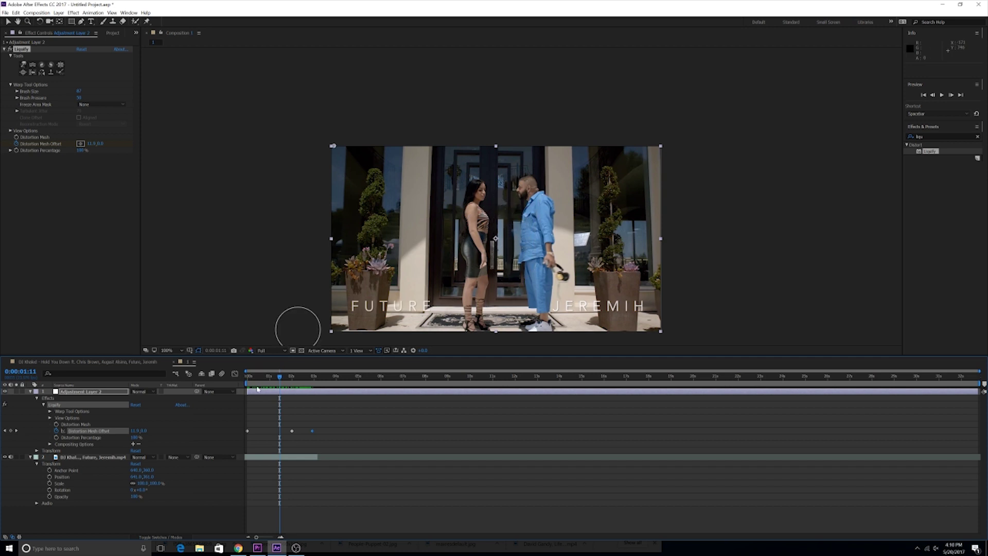
Step: Play back the distortion and return to frame 0:00:01:21
key(space)
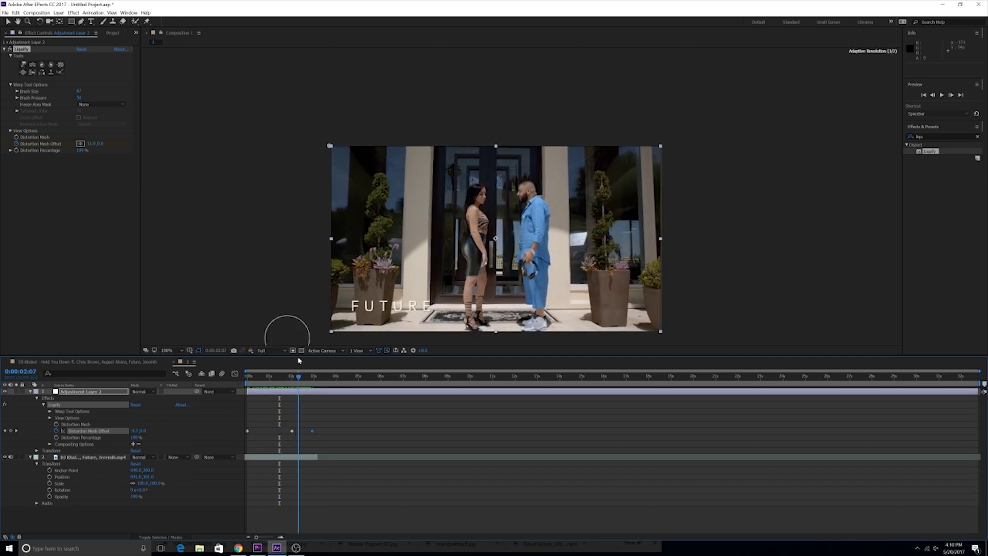
key(space)
drag(295, 376, 281, 379)
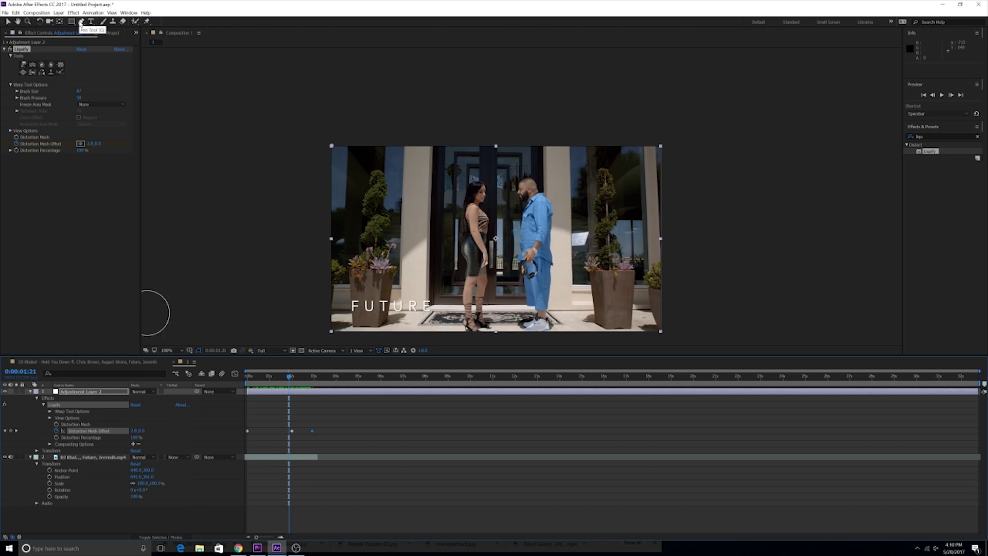
Step: Draw a closed Pen mask on the adjustment layer around the man from head to feet
click(81, 22)
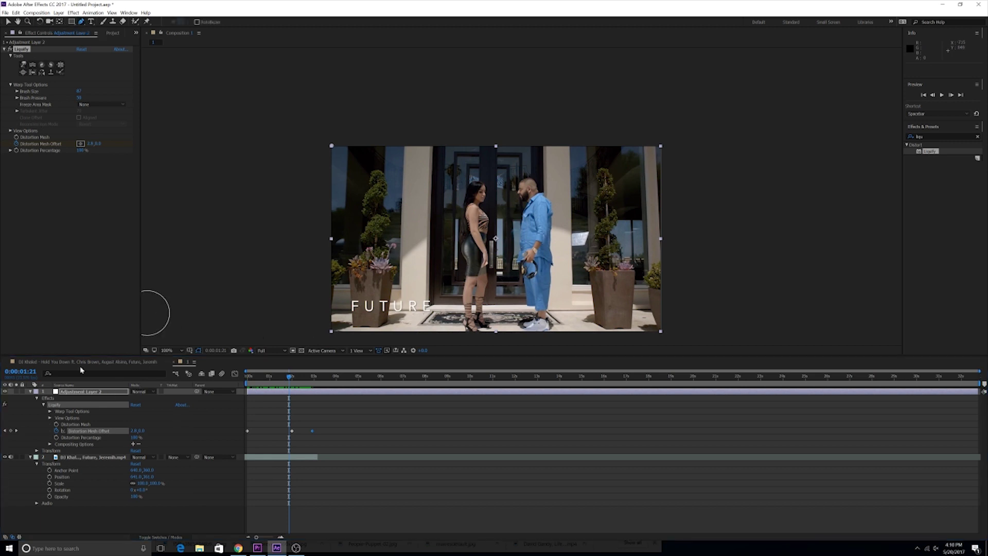
click(79, 393)
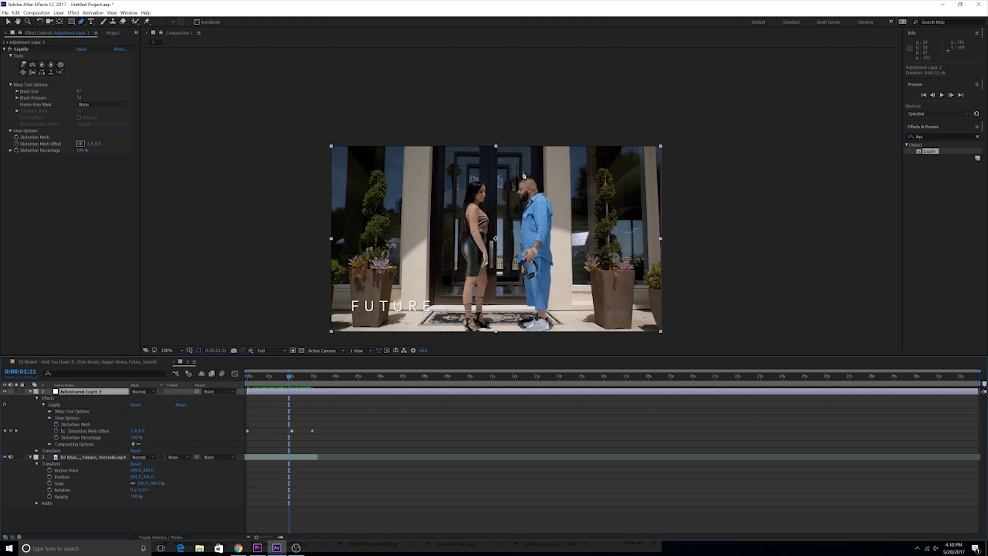
click(523, 174)
click(513, 185)
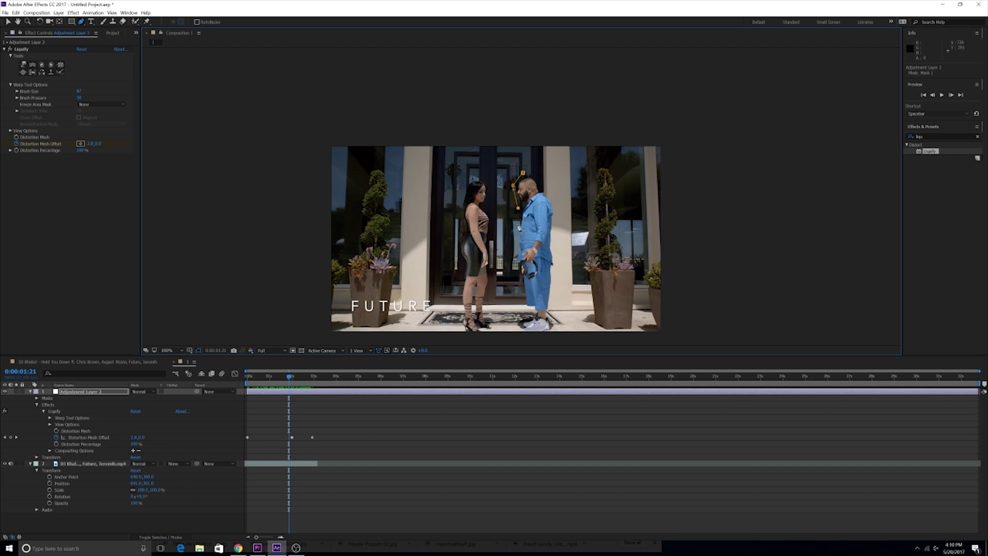
click(515, 308)
click(520, 335)
click(561, 338)
click(544, 177)
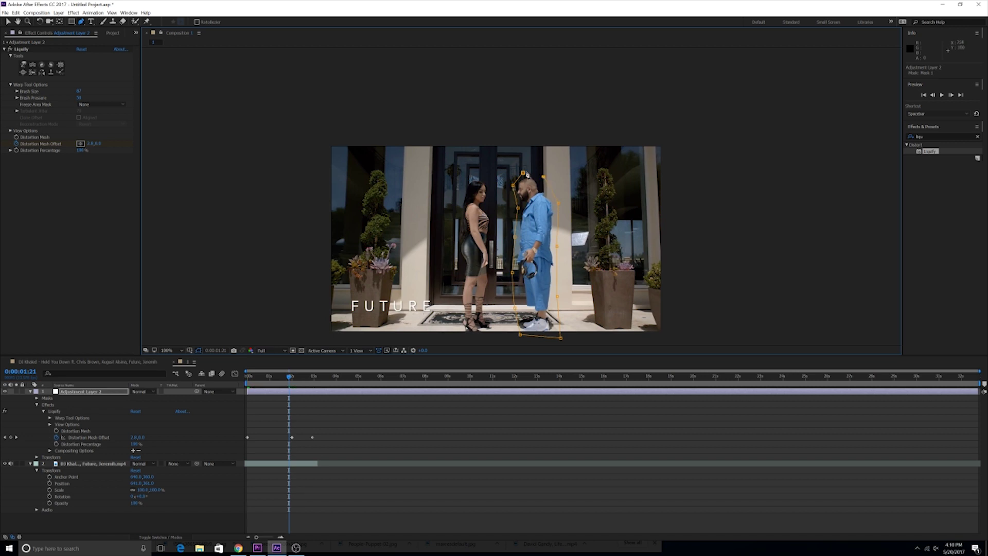
click(523, 174)
Step: Preview the mask, then expand Mask 1's properties on the adjustment layer
key(space)
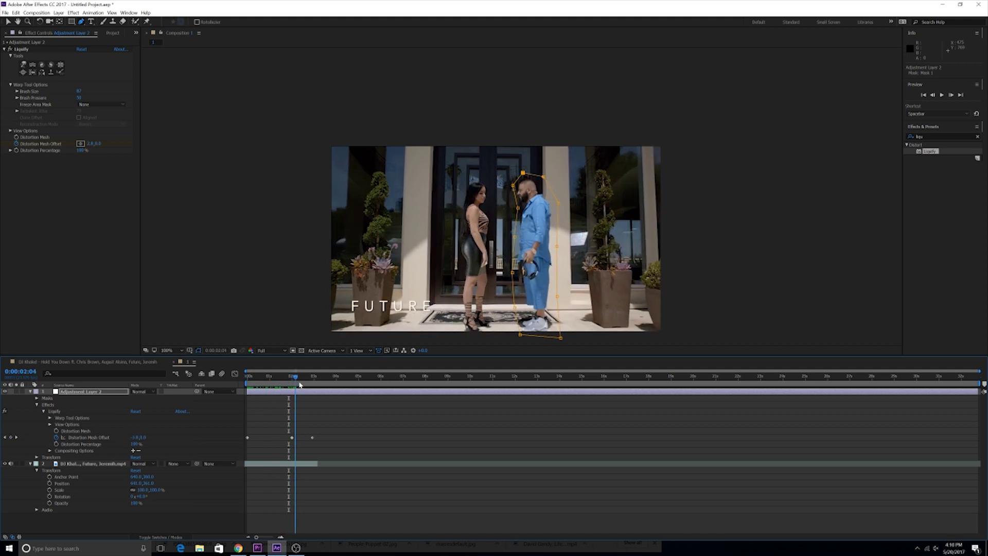
key(space)
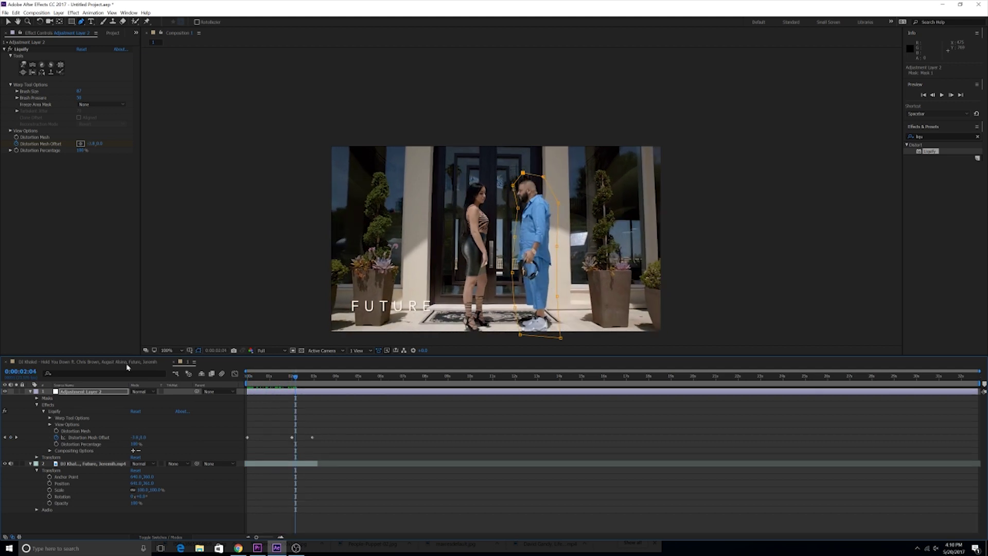
click(37, 398)
click(44, 404)
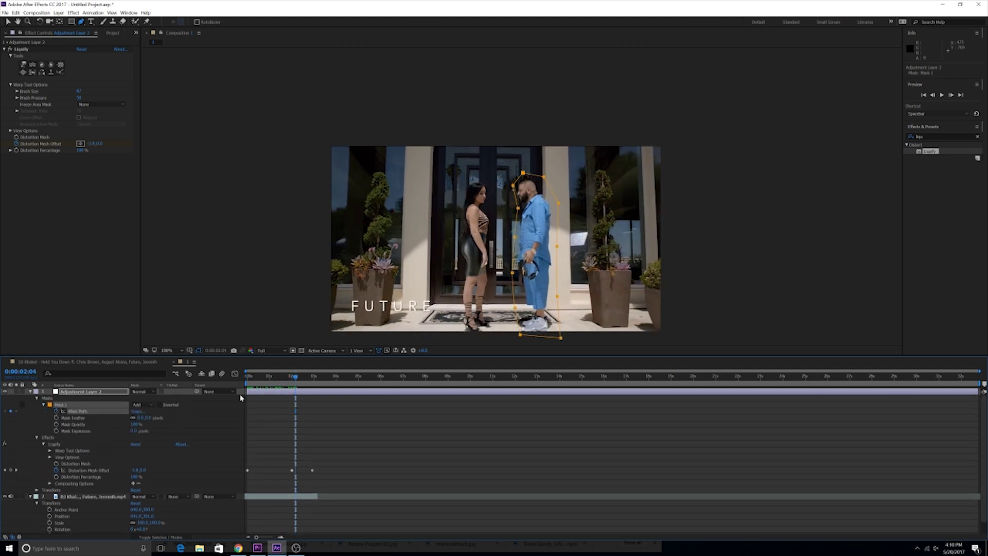
Step: At the first frame, drag mask vertices outward to fit the man's arm and legs
drag(295, 377, 238, 393)
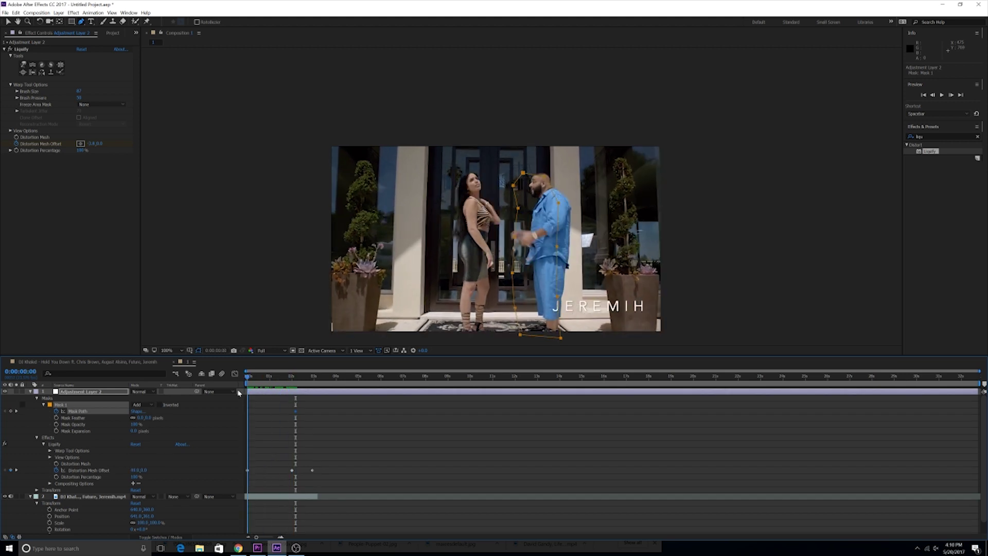
key(v)
drag(557, 247, 575, 247)
drag(515, 308, 526, 306)
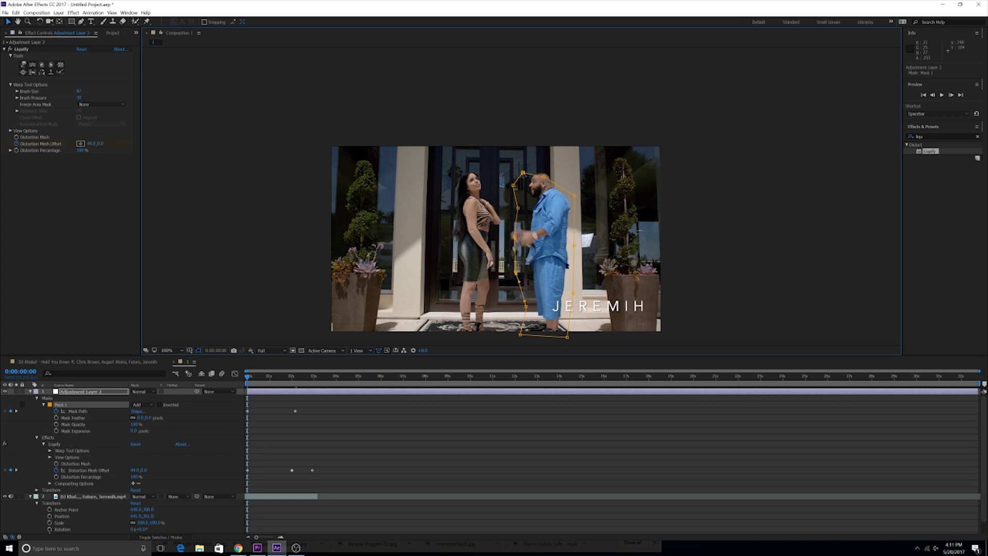
drag(523, 172, 535, 171)
Step: Move to 0:00:03:01 and preview the masked clip
drag(248, 376, 315, 376)
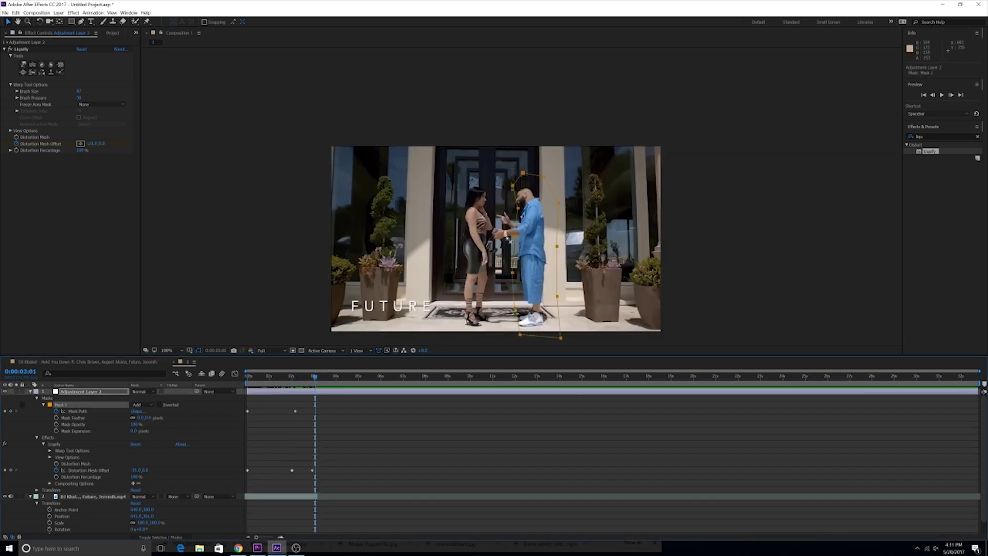
key(super)
key(Escape)
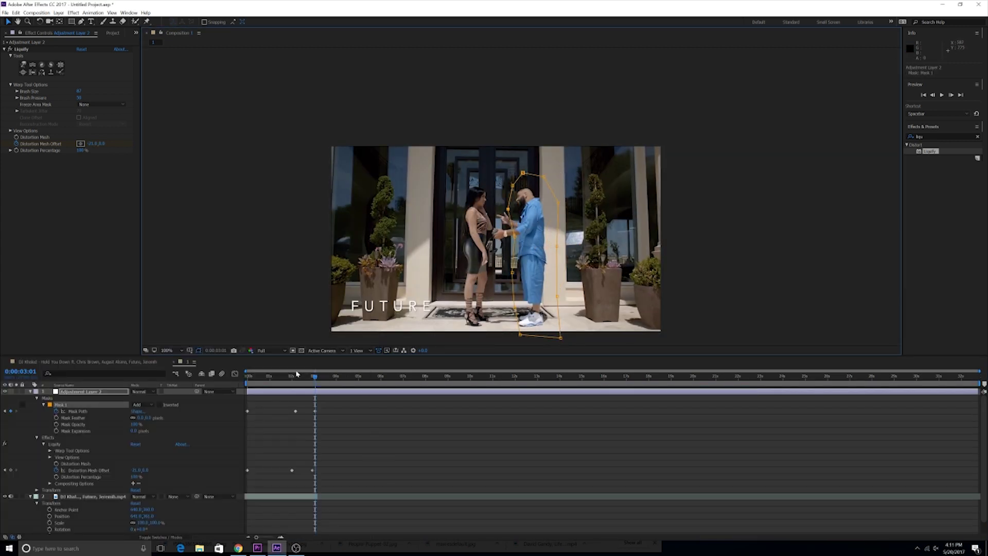
key(space)
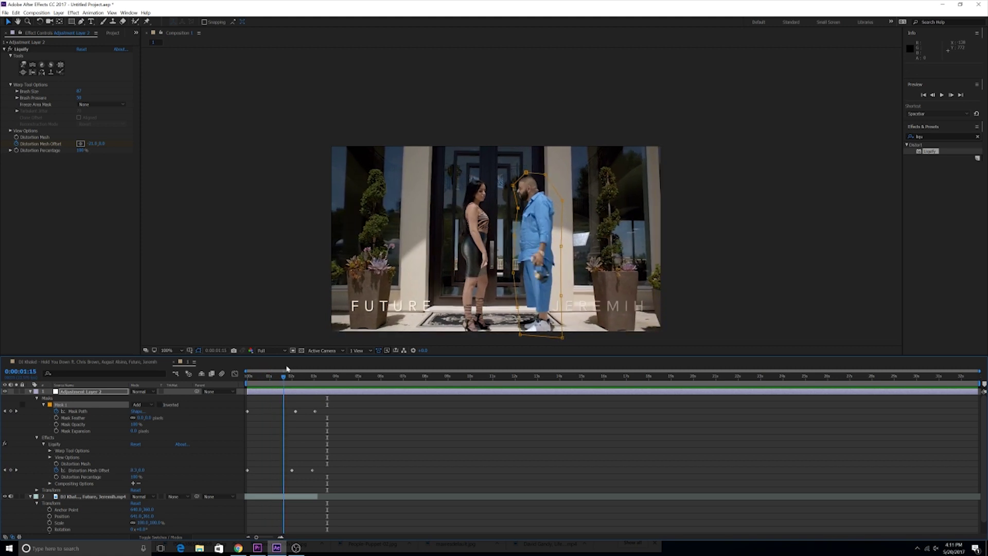
key(space)
key(space)
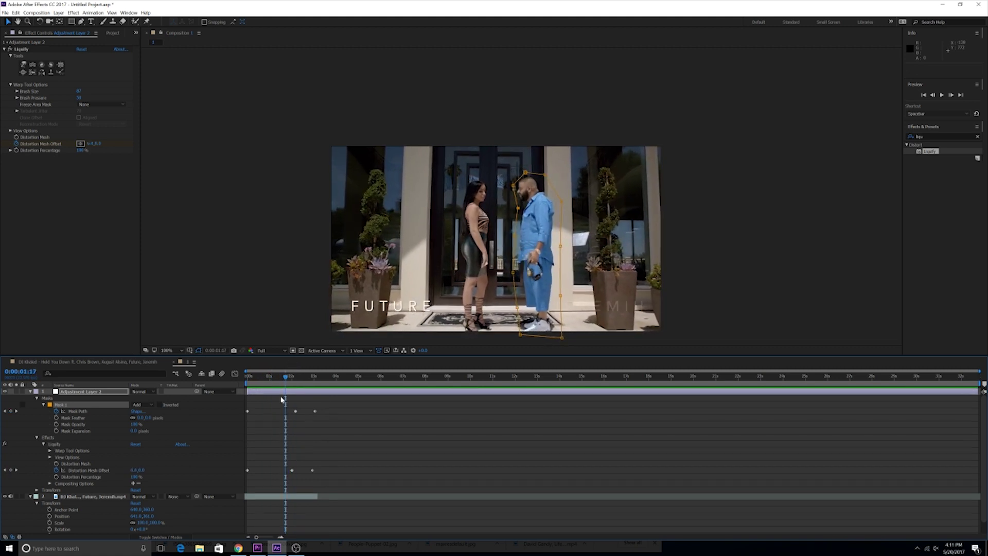
Step: Go to 0:00:01:17 and reselect the adjustment layer
click(616, 290)
click(563, 232)
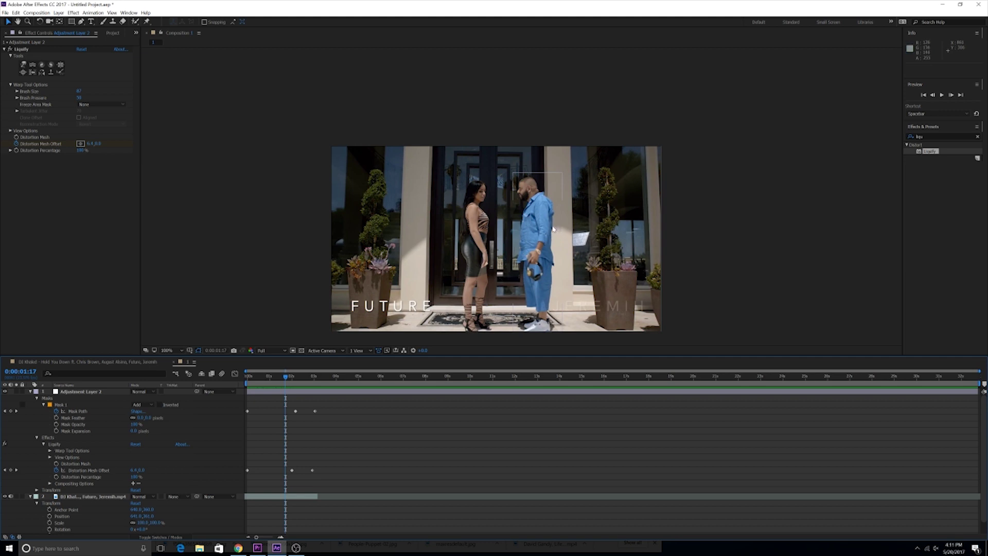
click(561, 232)
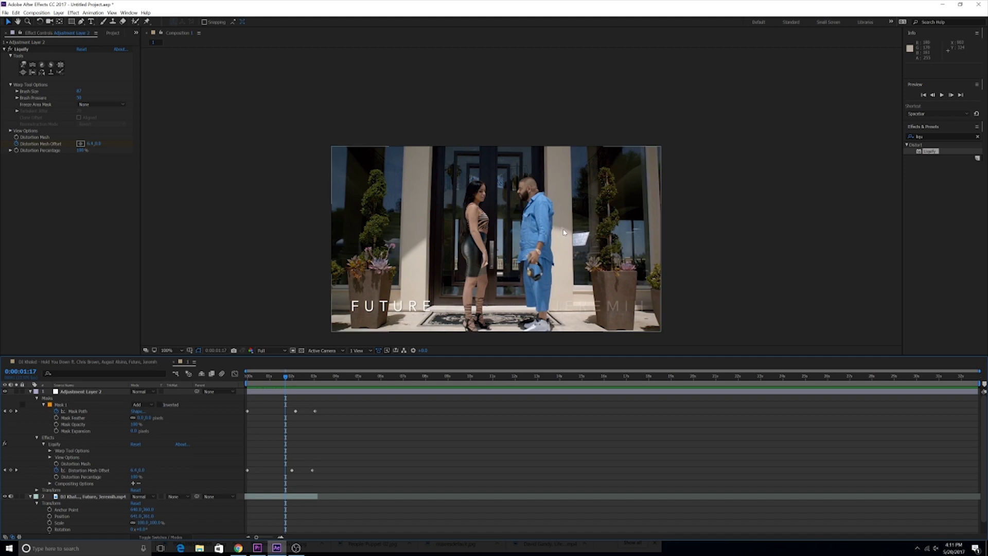
click(192, 393)
Step: Set Mask 1's feather to 25 pixels and view the result around 0:00:00:20
click(141, 417)
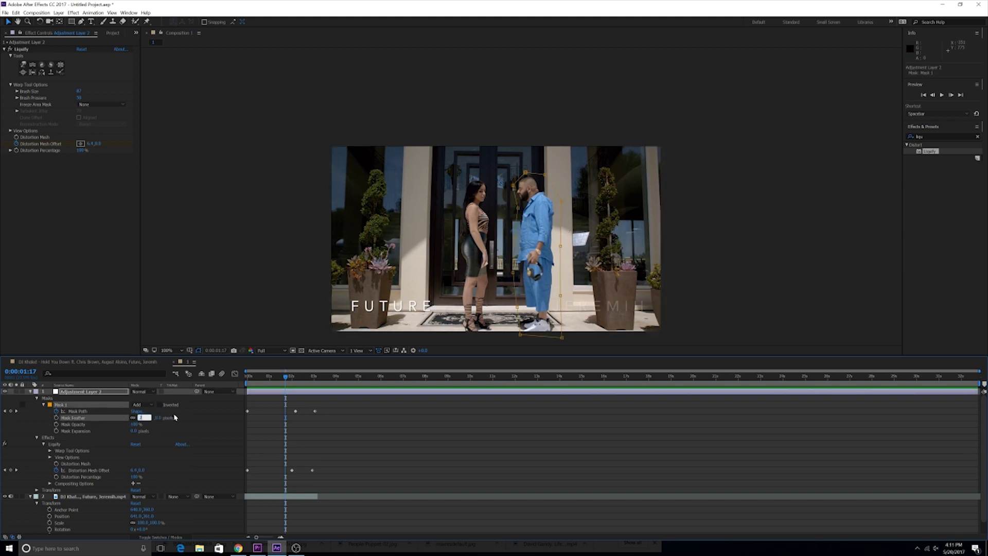
text(25)
key(Return)
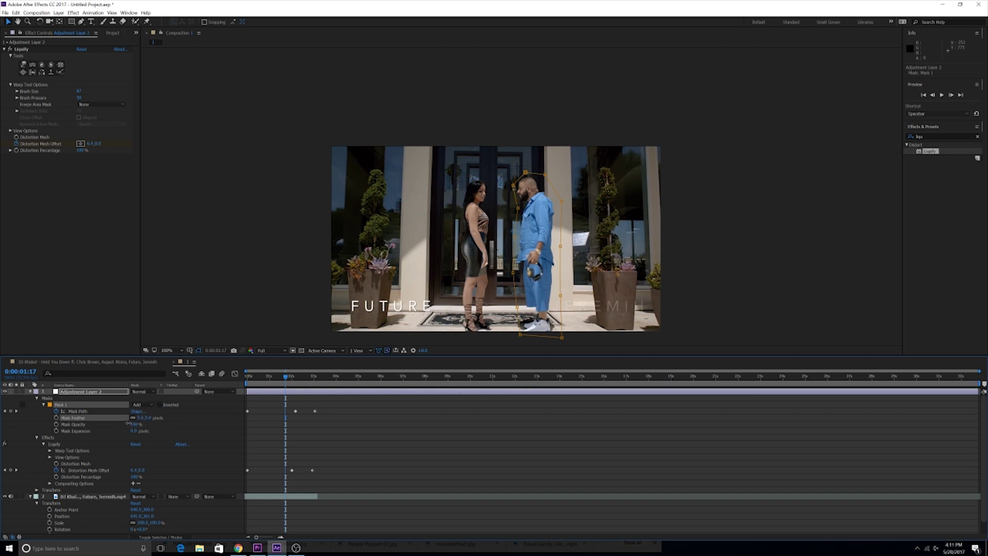
click(258, 429)
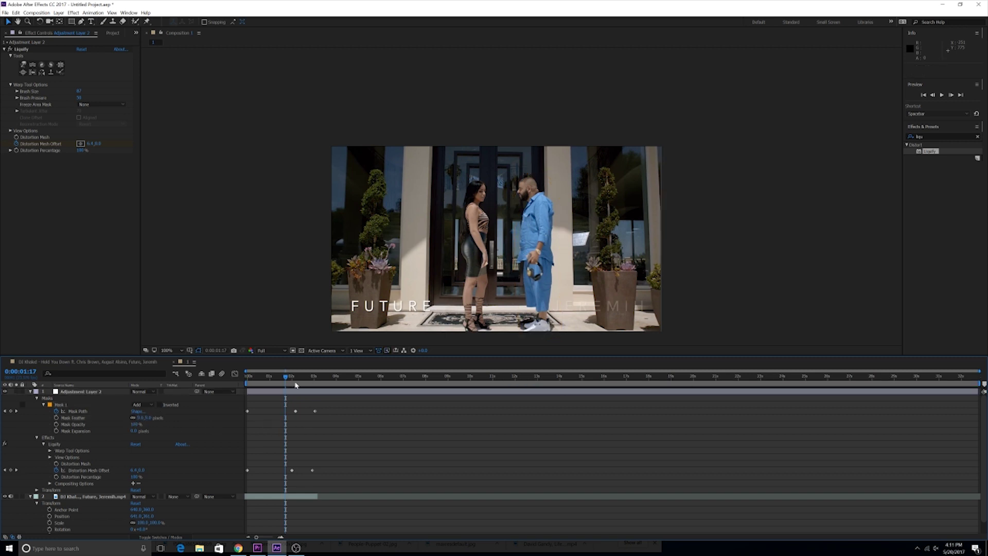
mouse_move(296, 385)
mouse_down()
mouse_move(249, 378)
mouse_move(310, 386)
mouse_move(251, 389)
mouse_move(307, 384)
mouse_move(282, 384)
mouse_up()
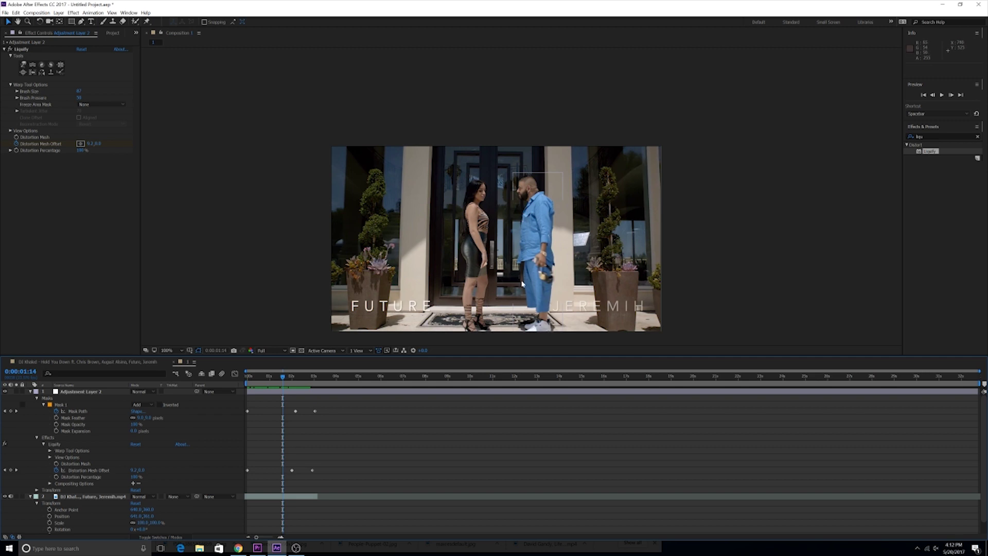
drag(284, 379, 271, 380)
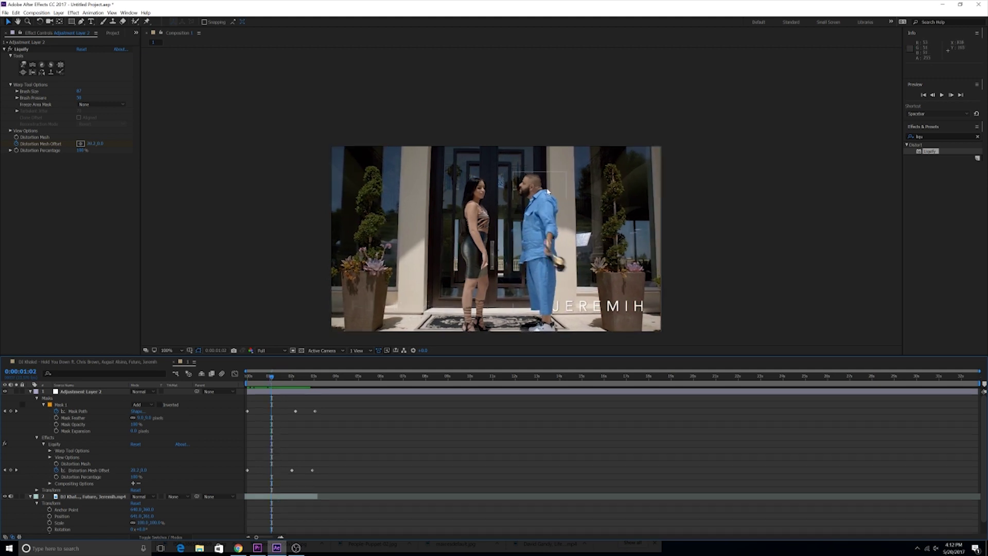
click(265, 379)
drag(266, 382, 304, 372)
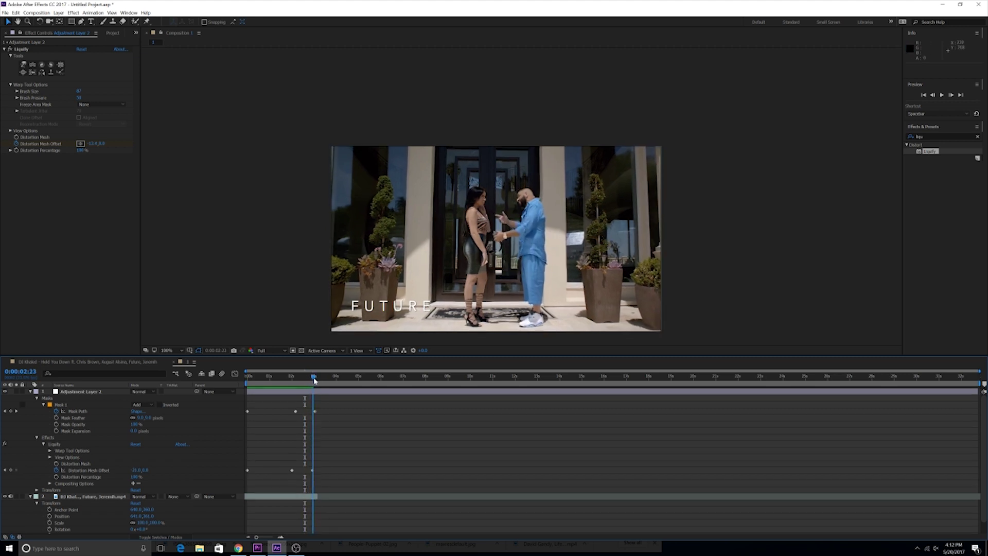
drag(306, 383, 243, 387)
key(space)
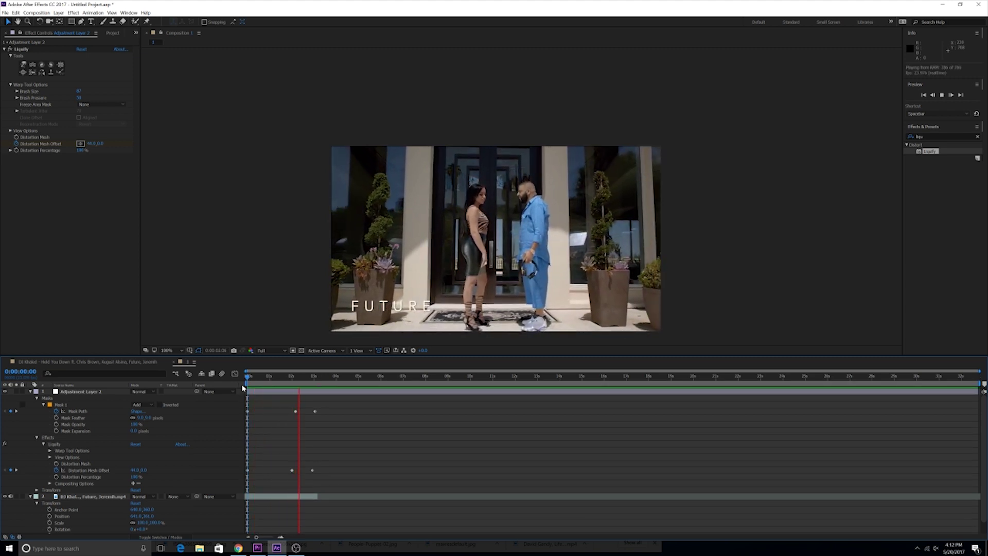
key(space)
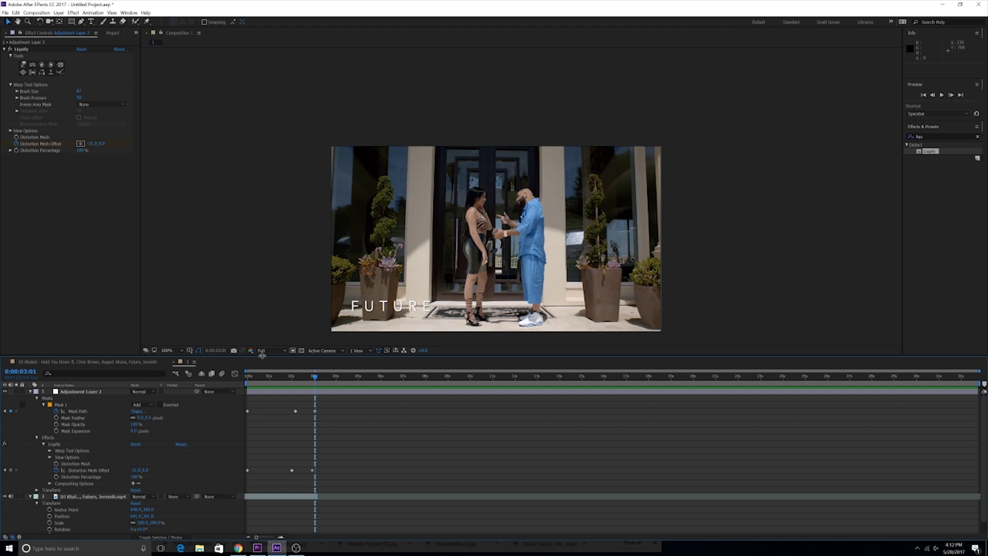
drag(314, 383, 263, 392)
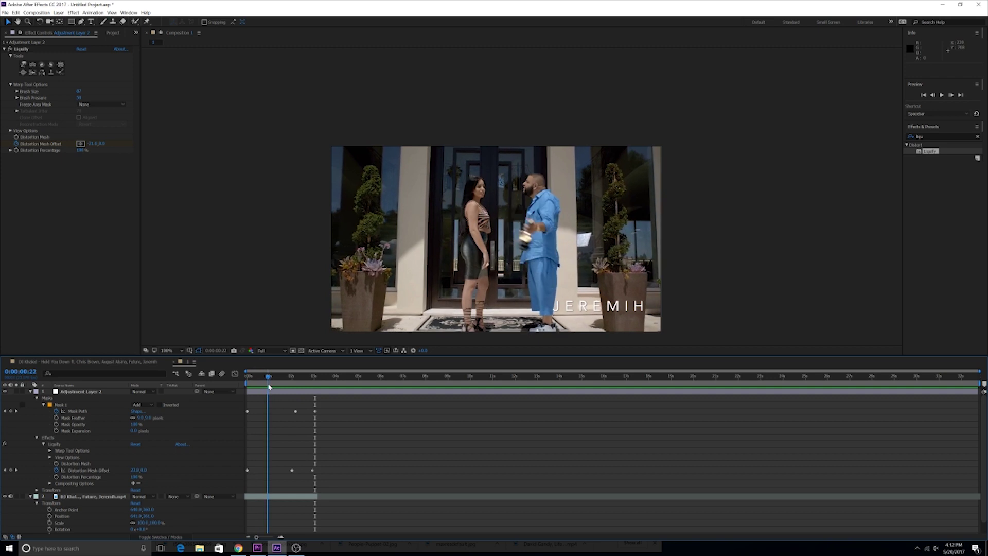